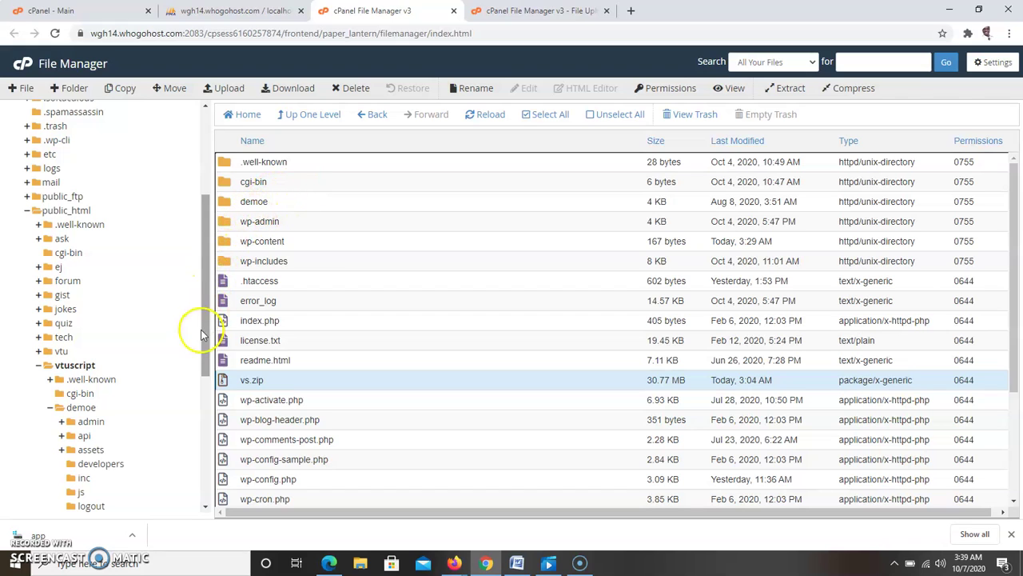
Open the demoe folder under public_html/vtuscript in the folder tree to list its files
left_click(92, 367)
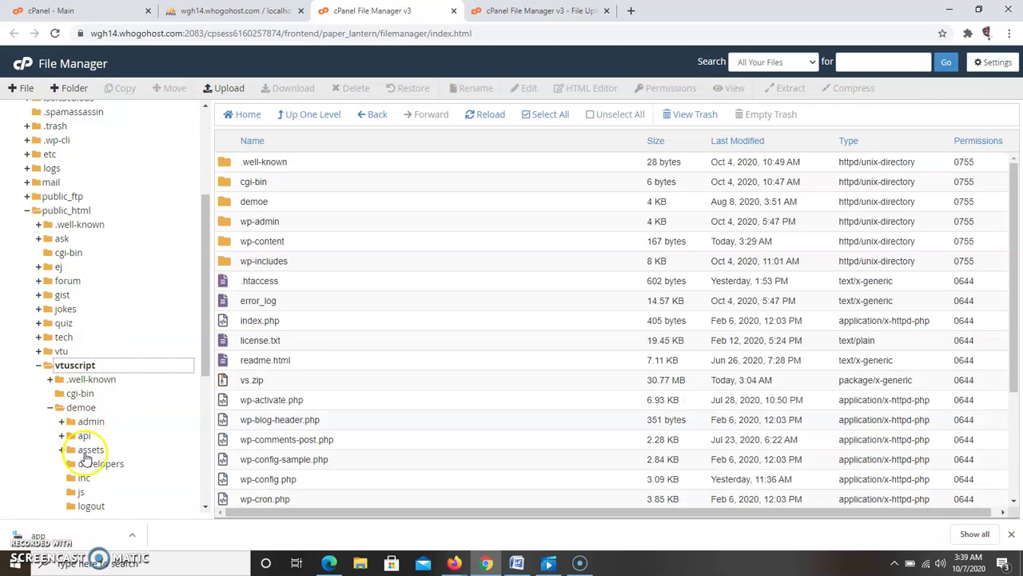
left_click(79, 410)
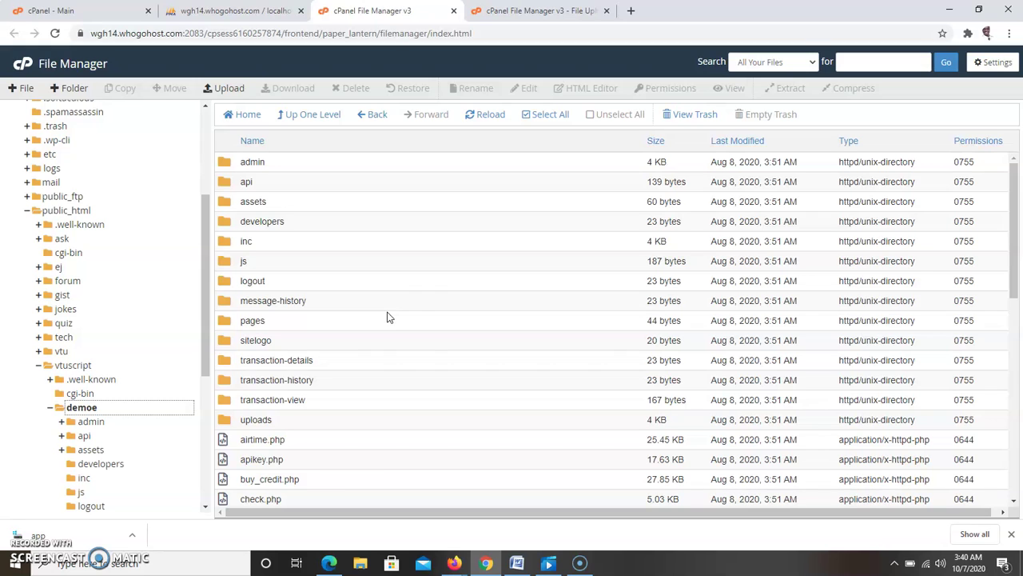
Scroll down the demoe file list and select db.php
scroll(294, 446, "down", 1)
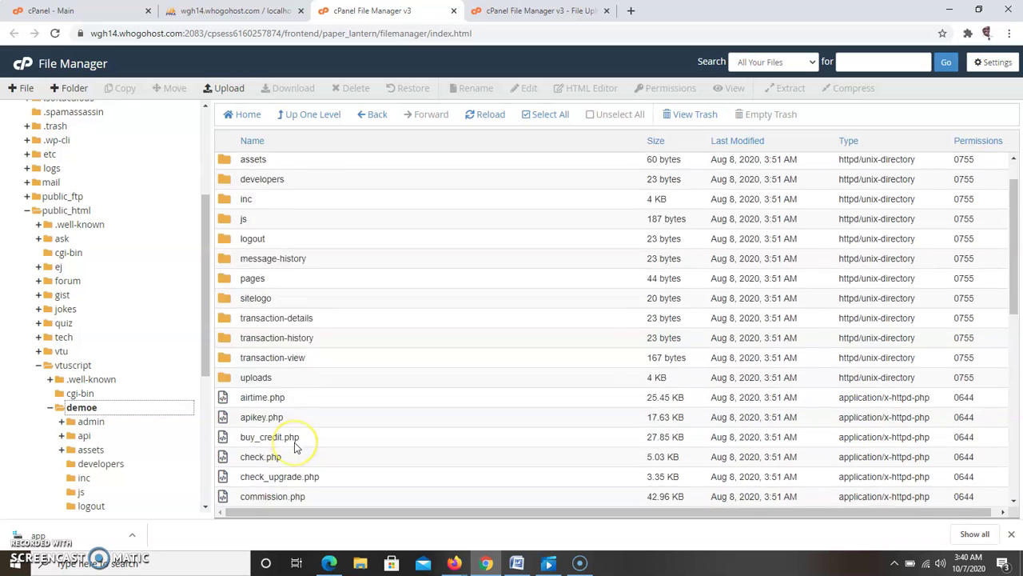
scroll(294, 446, "down", 2)
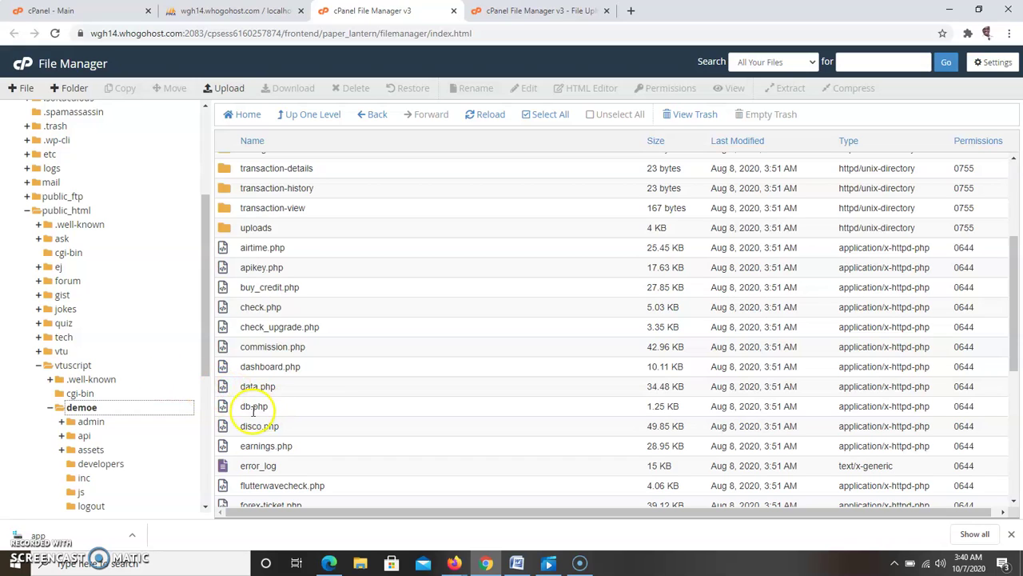
left_click(255, 412)
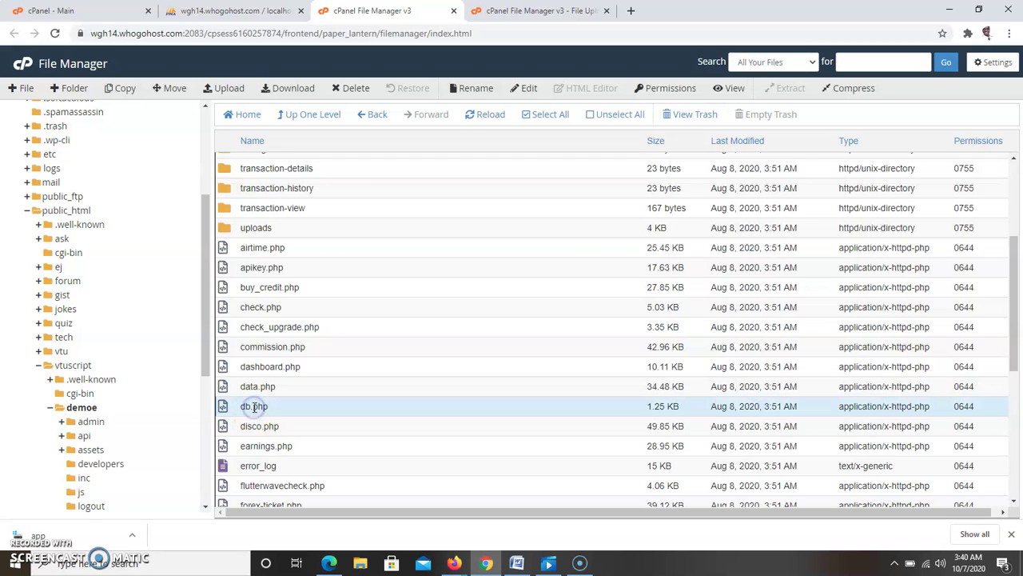
Open db.php in the code editor with utf-8 encoding
right_click(255, 409)
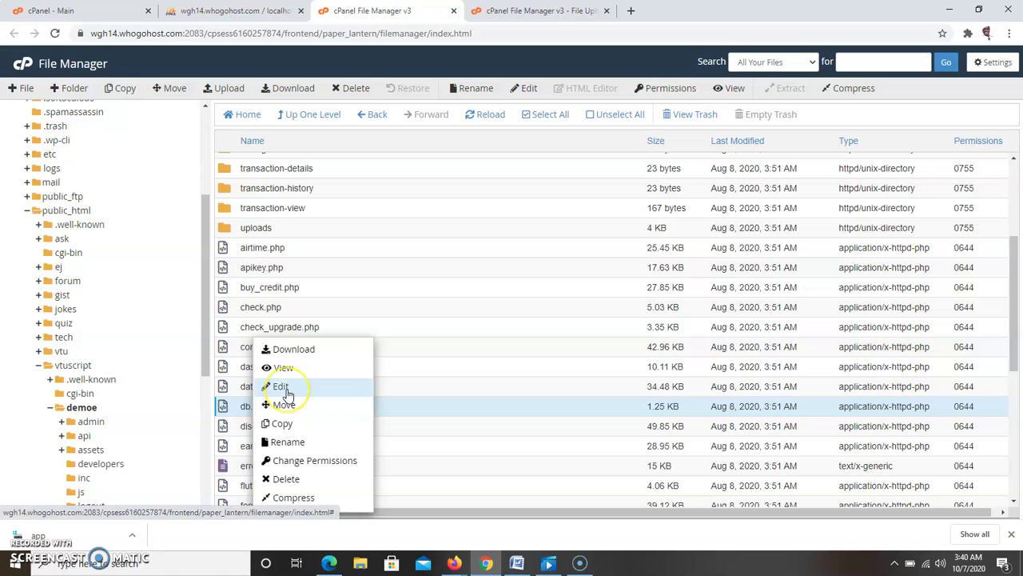
left_click(281, 387)
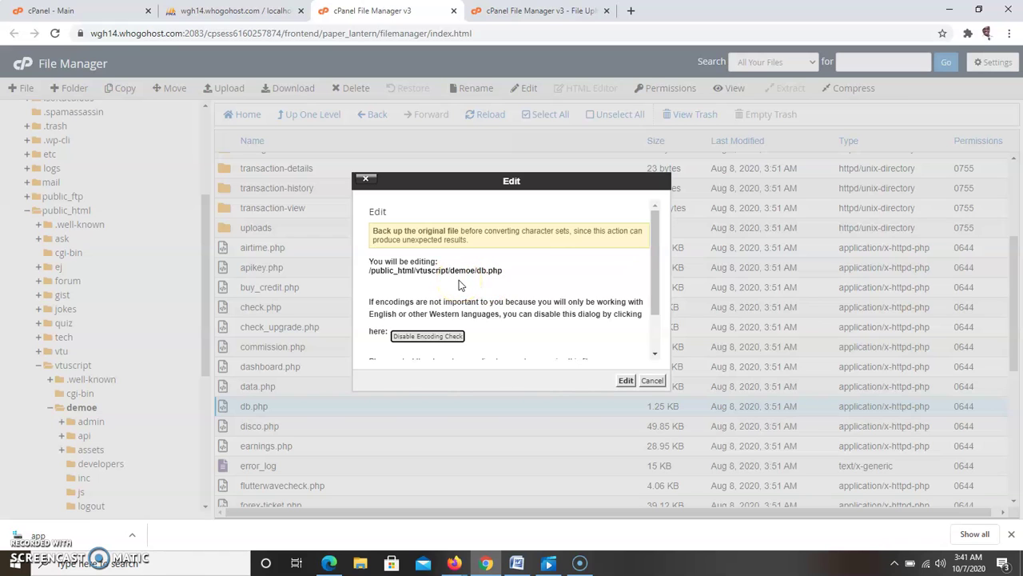
scroll(460, 285, "down", 2)
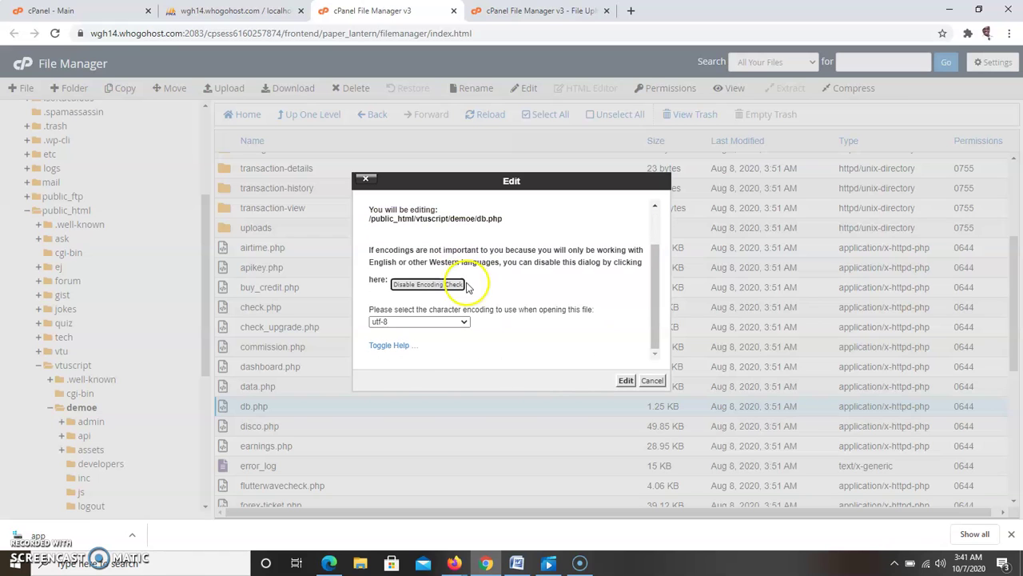
left_click(626, 381)
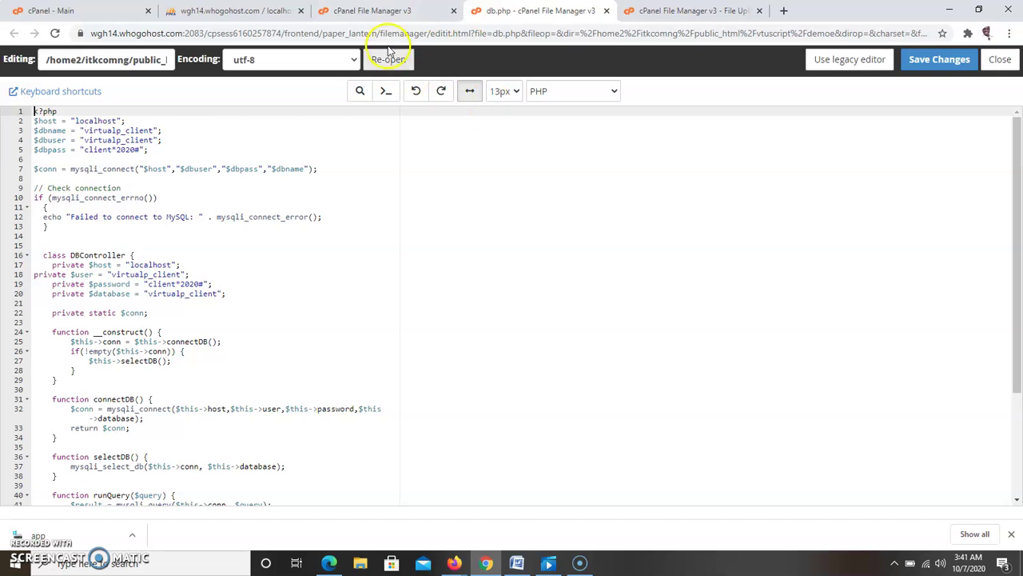
left_click(400, 16)
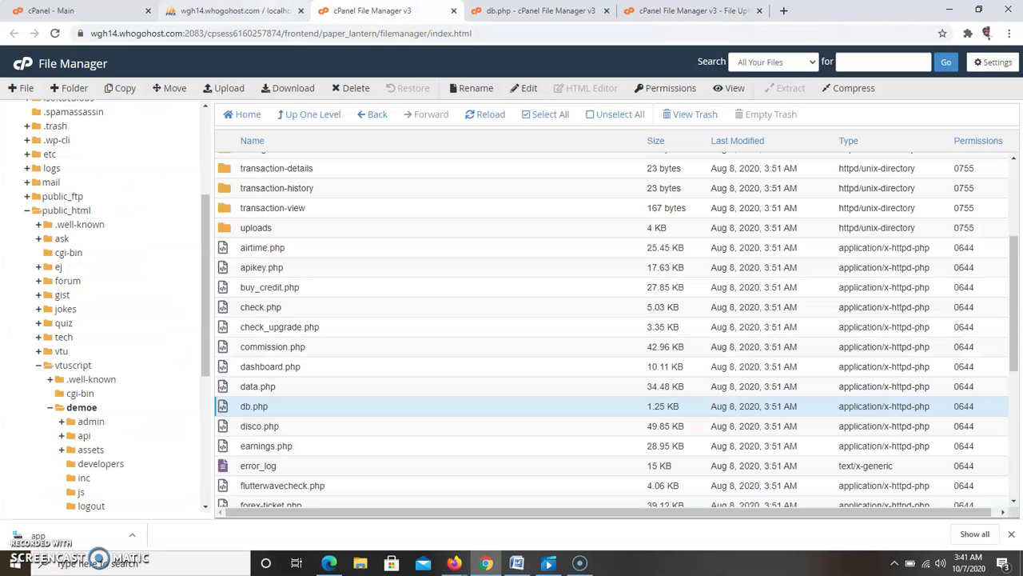
left_click(228, 15)
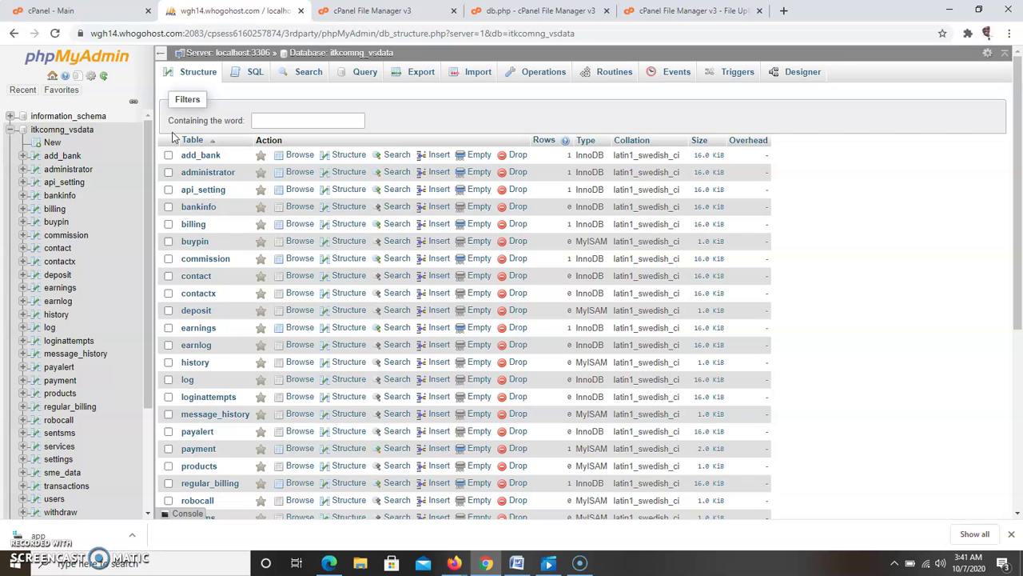
left_click(552, 9)
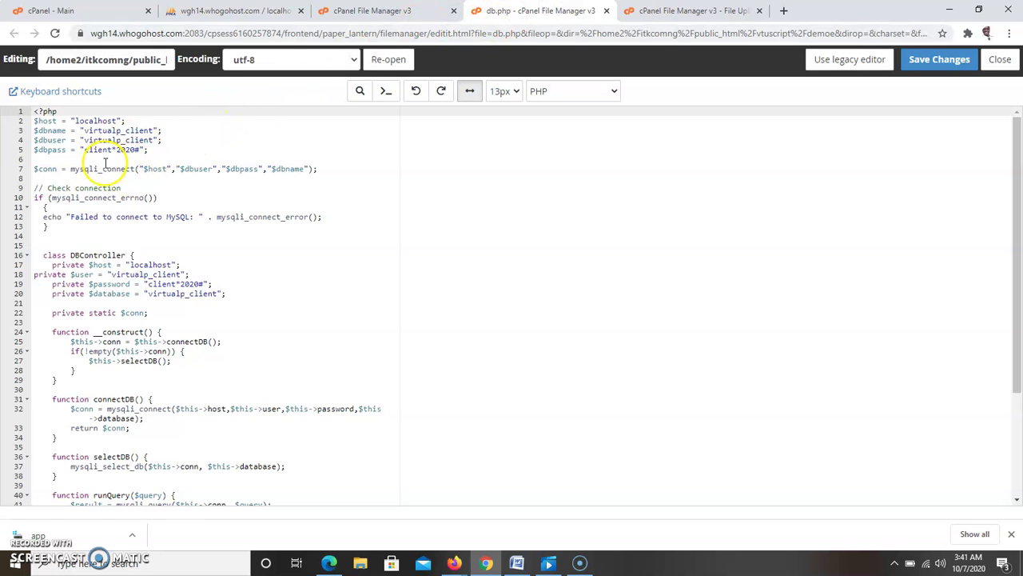
left_click(377, 10)
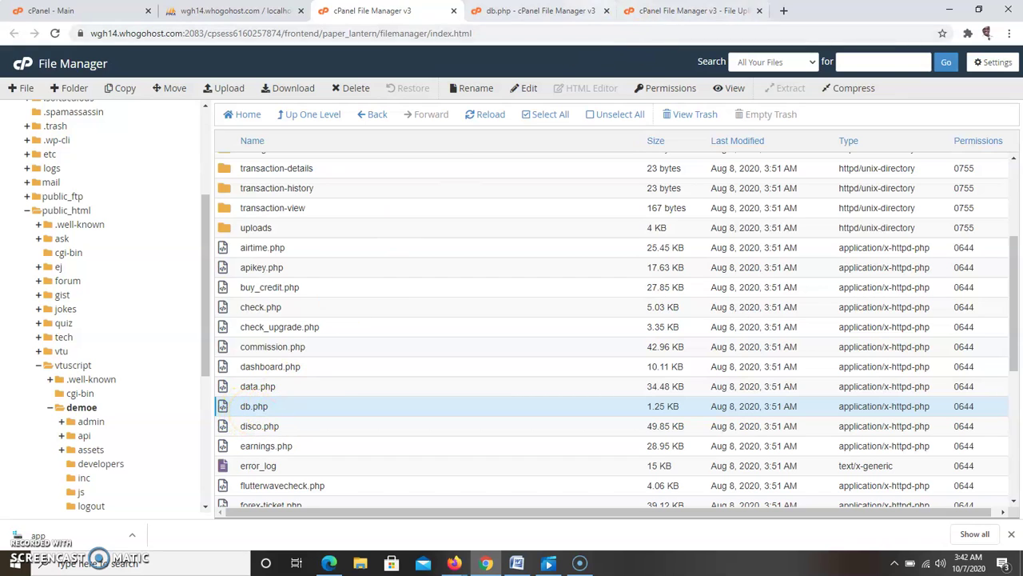
left_click(552, 13)
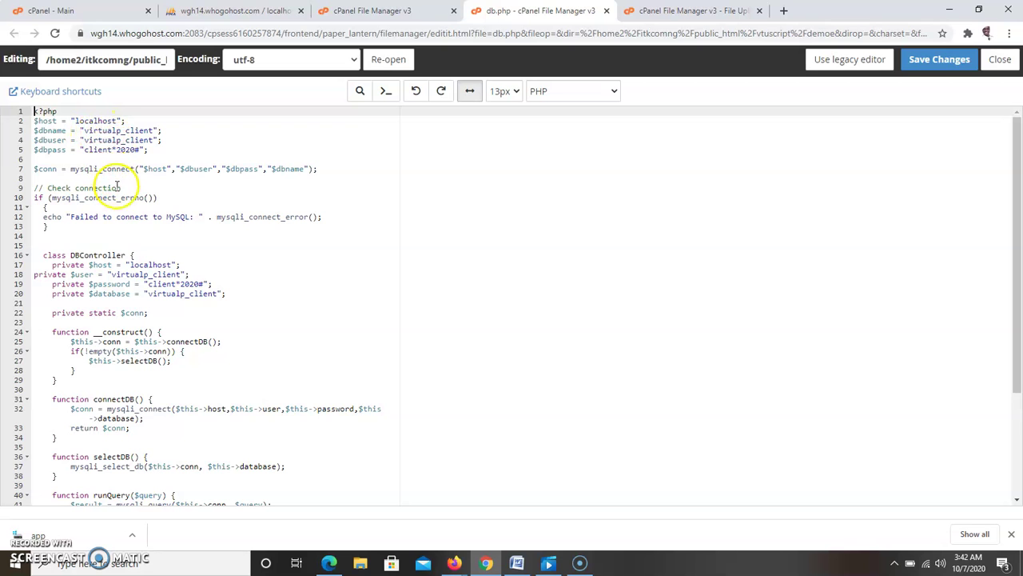
scroll(124, 351, "down", 4)
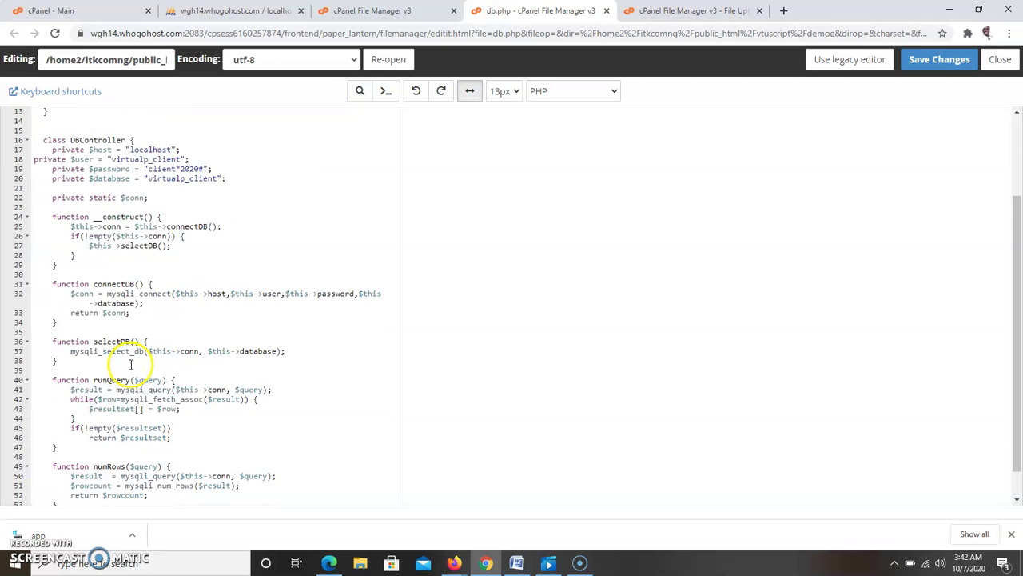
scroll(132, 366, "up", 2)
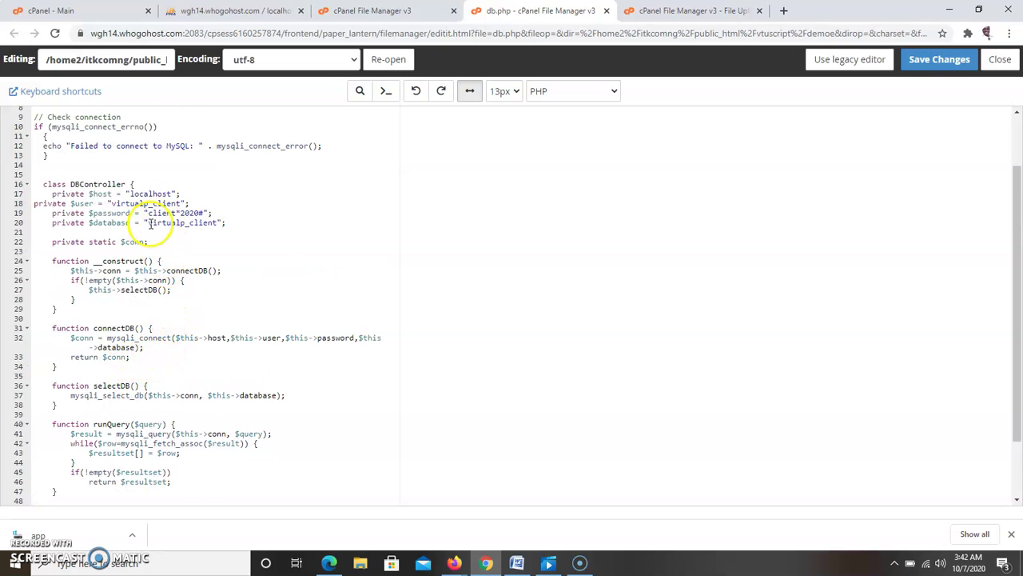
scroll(155, 222, "up", 2)
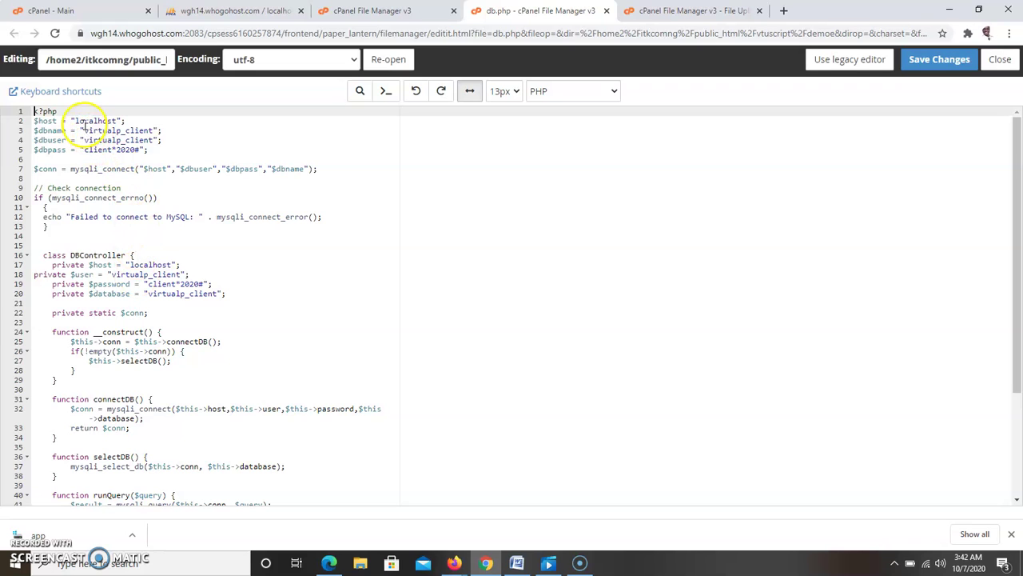
left_click(83, 130)
left_click_drag(83, 129, 154, 133)
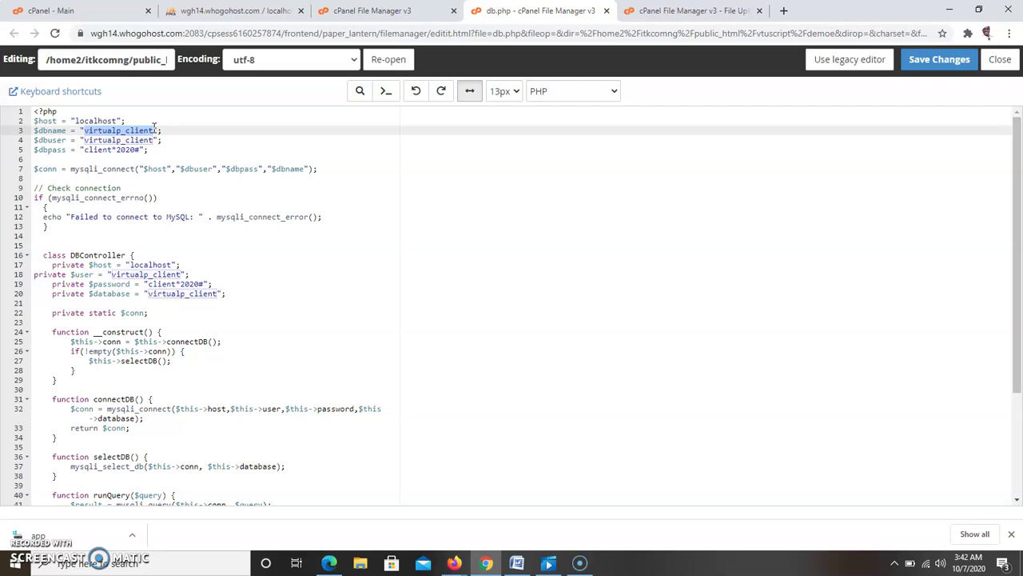
Change the $dbname value on line 3 from virtualp_client to vsdata
left_click(104, 150)
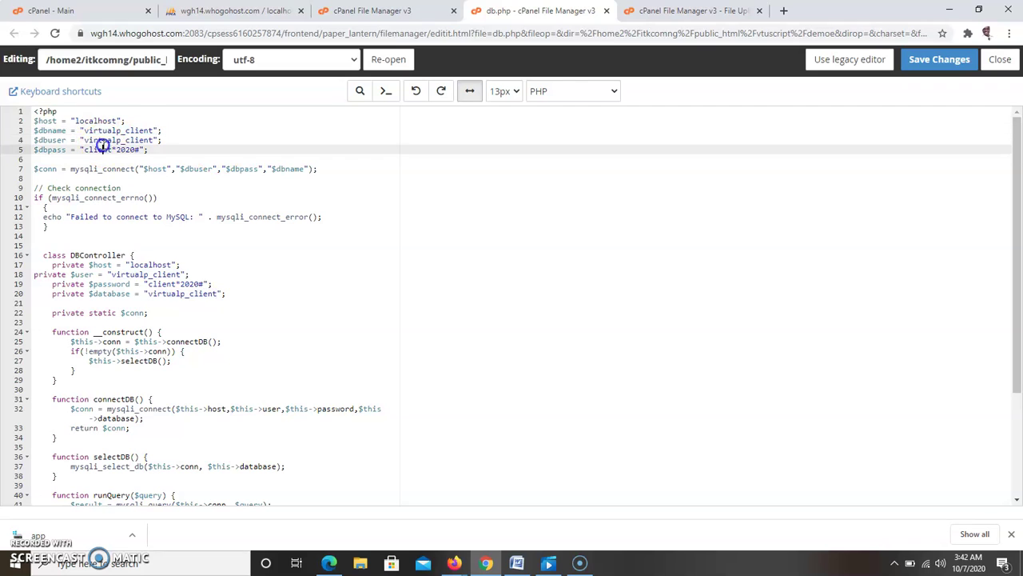
left_click(133, 128)
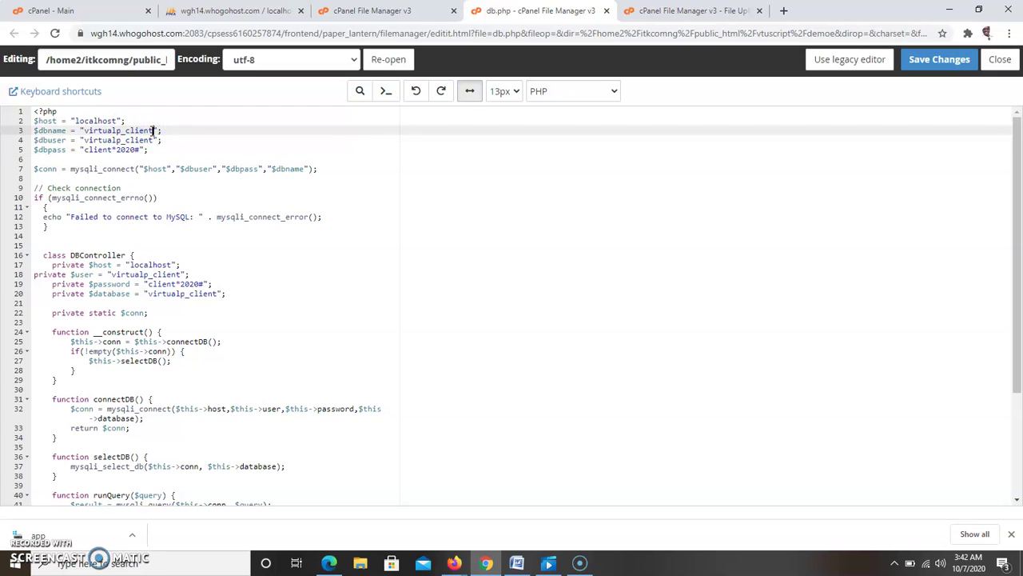
left_click(153, 131)
key("BackSpace")
key("BackSpace")
key("BackSpace")
key("BackSpace")
key("BackSpace")
key("BackSpace")
key("BackSpace")
key("BackSpace")
key("BackSpace")
key("BackSpace")
key("BackSpace")
key("BackSpace")
key("BackSpace")
key("BackSpace")
key("BackSpace")
type("vsdata")
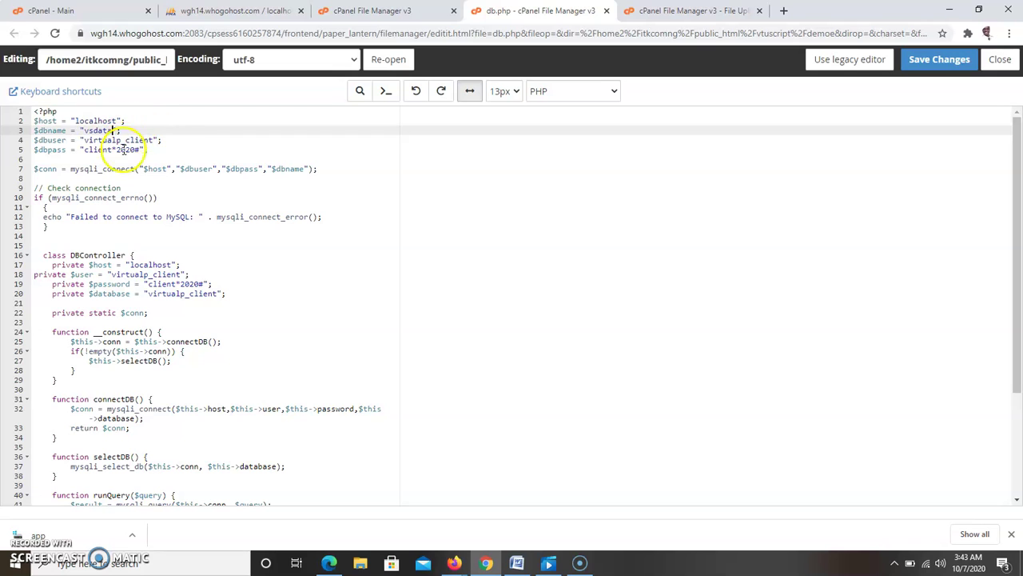
left_click(155, 140)
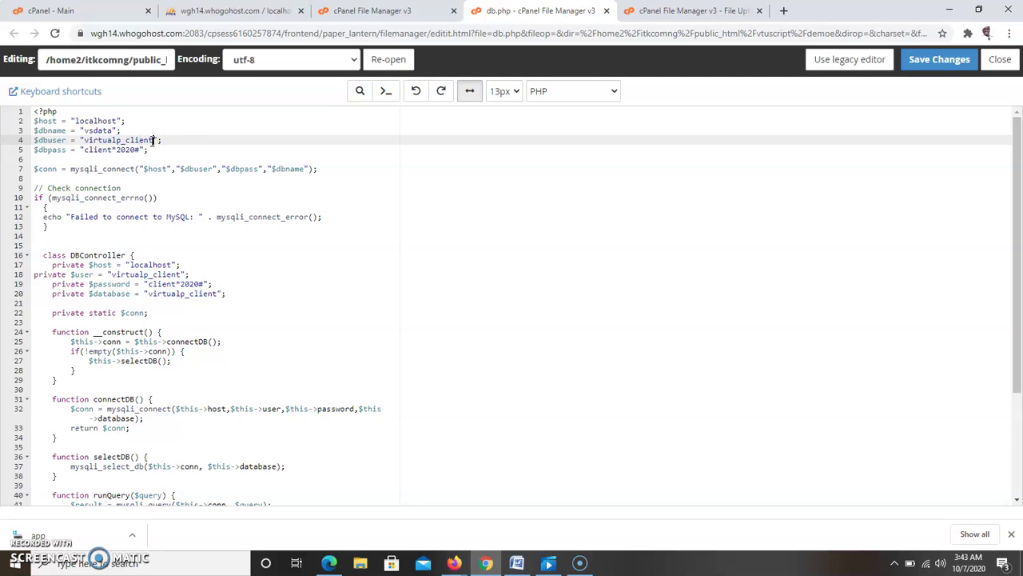
Replace the $dbuser value on line 4 with testadmin
key("BackSpace")
key("BackSpace")
key("BackSpace")
key("BackSpace")
key("BackSpace")
key("BackSpace")
key("BackSpace")
key("BackSpace")
key("BackSpace")
key("BackSpace")
key("BackSpace")
key("BackSpace")
key("BackSpace")
key("BackSpace")
key("BackSpace")
type("testadmin")
left_click(140, 149)
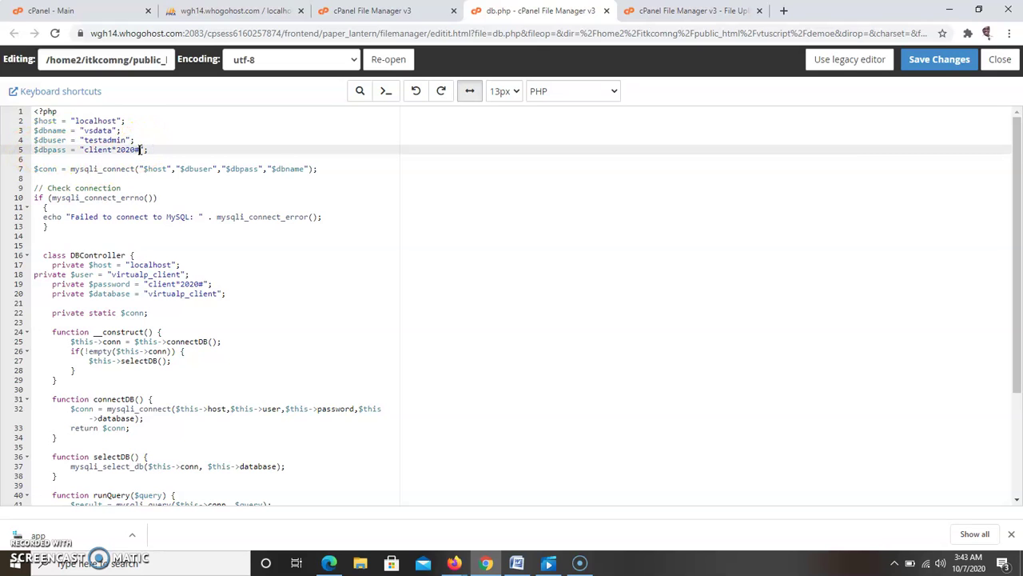
Replace the $dbpass value on line 5 with the pasted new database password
key("BackSpace")
key("BackSpace")
key("BackSpace")
key("BackSpace")
key("BackSpace")
key("BackSpace")
key("BackSpace")
key("BackSpace")
key("BackSpace")
key("BackSpace")
key("BackSpace")
key("BackSpace")
left_click(28, 542)
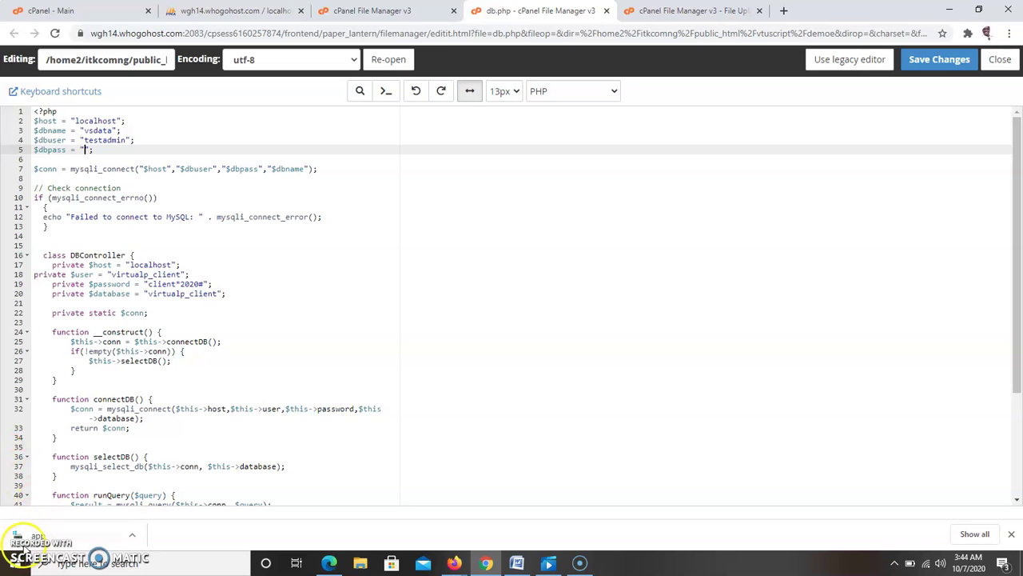
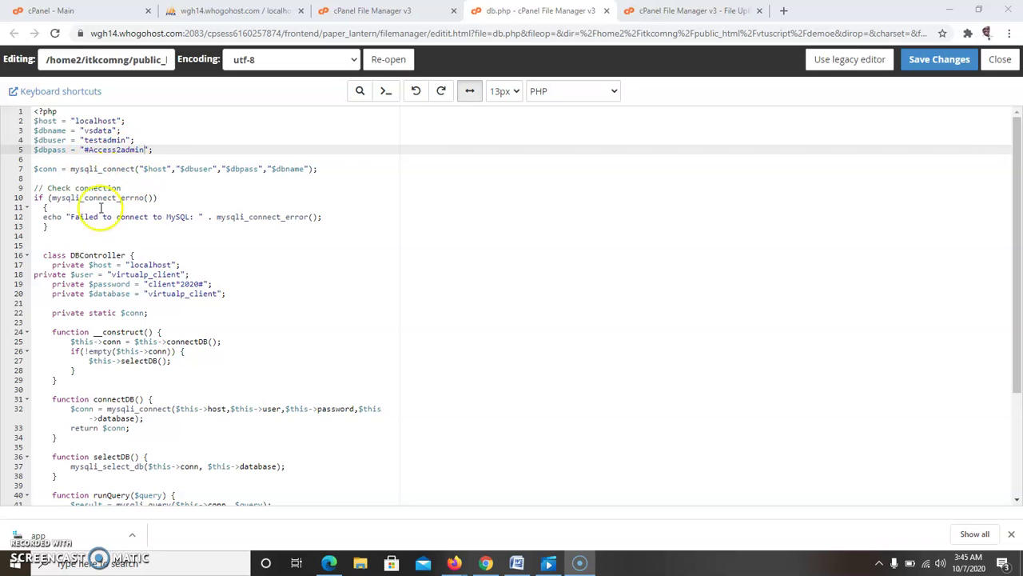
left_click(200, 284)
type("#")
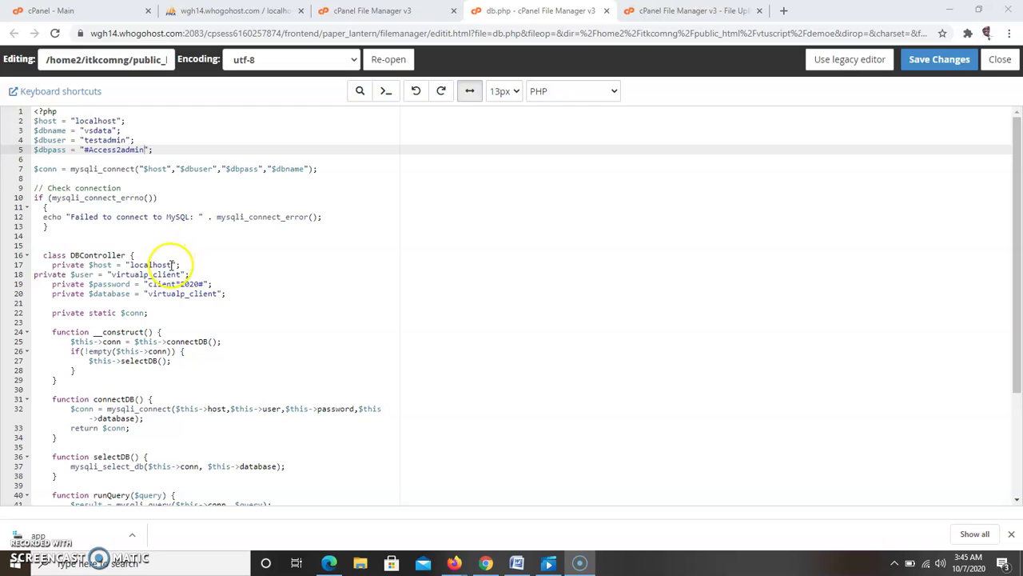
Change the DBController $user on line 18 from virtualp_client to testadmin
left_click(179, 274)
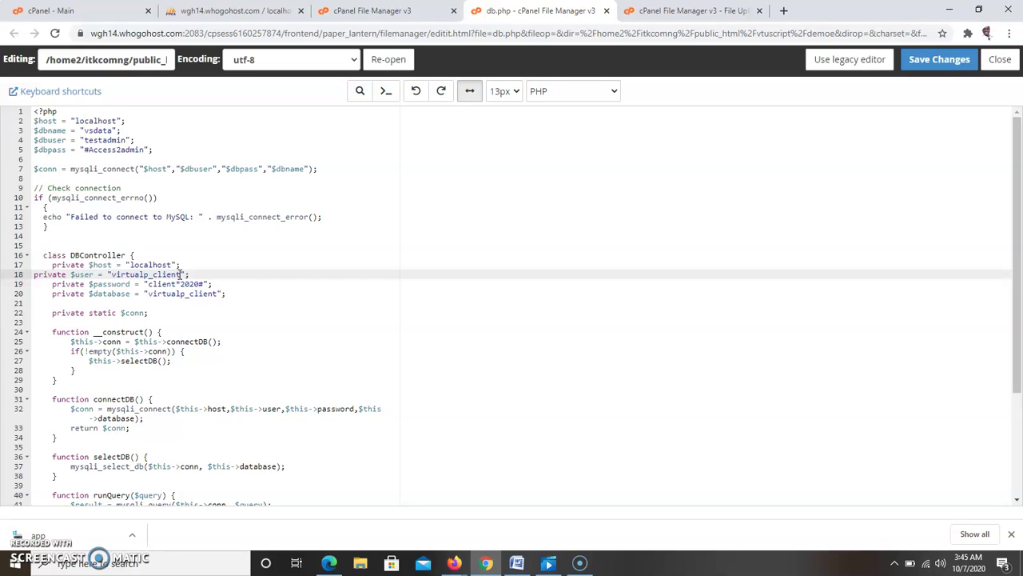
key("BackSpace")
key("BackSpace")
key("BackSpace")
key("BackSpace")
key("BackSpace")
key("BackSpace")
key("BackSpace")
key("BackSpace")
key("BackSpace")
key("BackSpace")
key("BackSpace")
key("BackSpace")
key("BackSpace")
key("BackSpace")
key("BackSpace")
type("test")
type("admin")
Replace the $password on line 19 with the pasted new password, then select line 20's virtualp_client
double_click(196, 284)
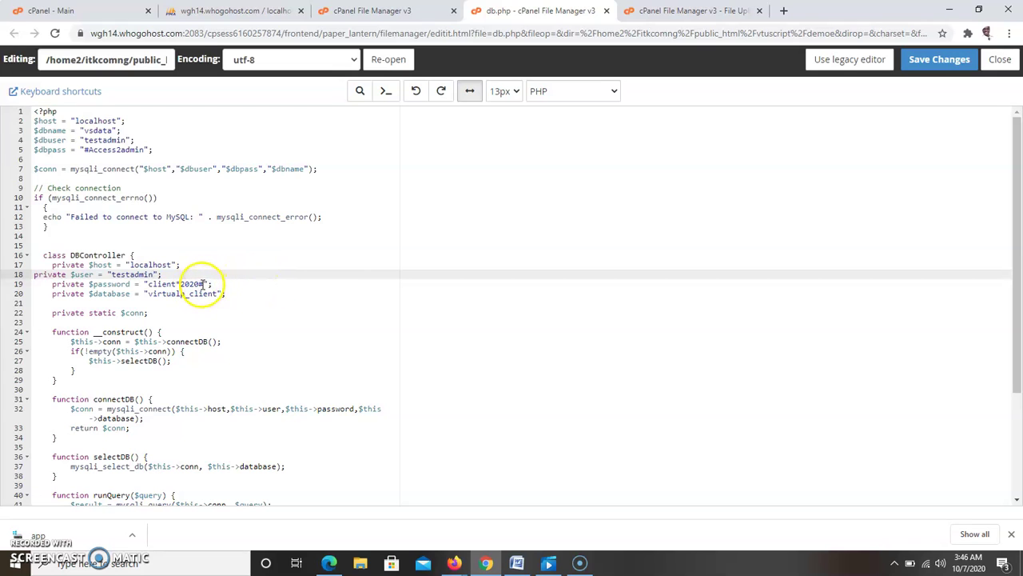
left_click(200, 283)
left_click_drag(199, 284, 149, 285)
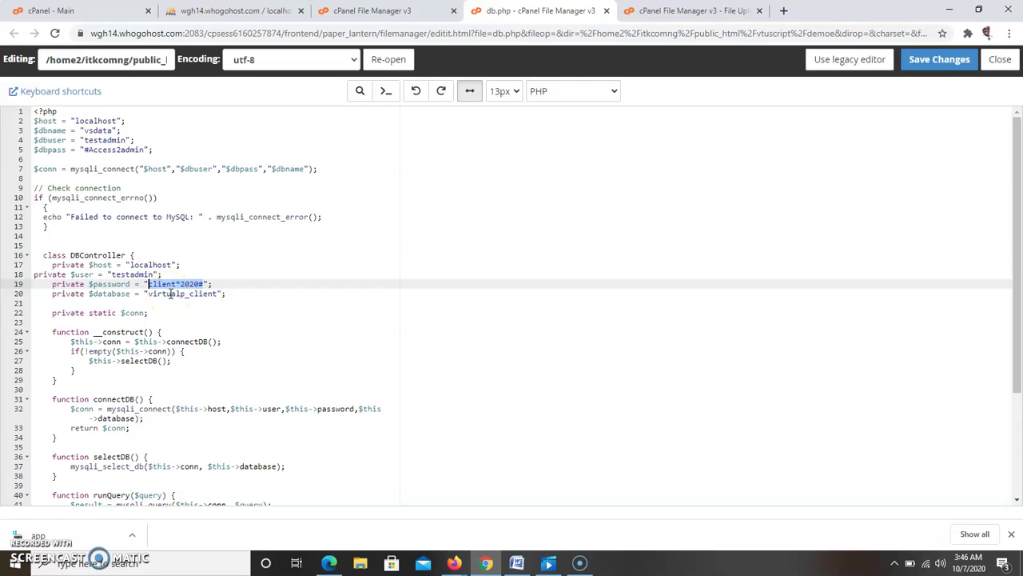
key("BackSpace")
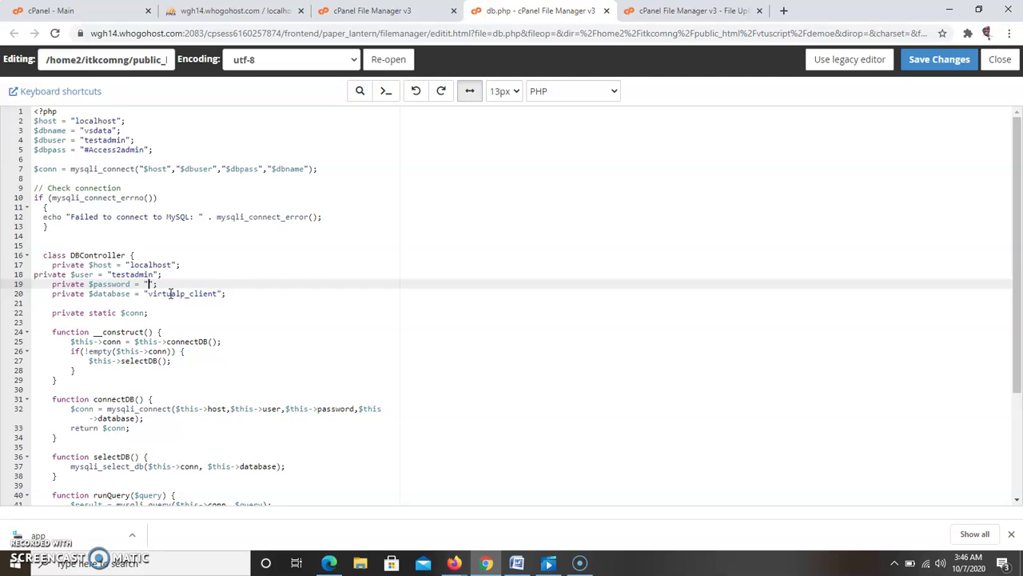
left_click_drag(217, 294, 147, 292)
triple_click(150, 296)
double_click(147, 293)
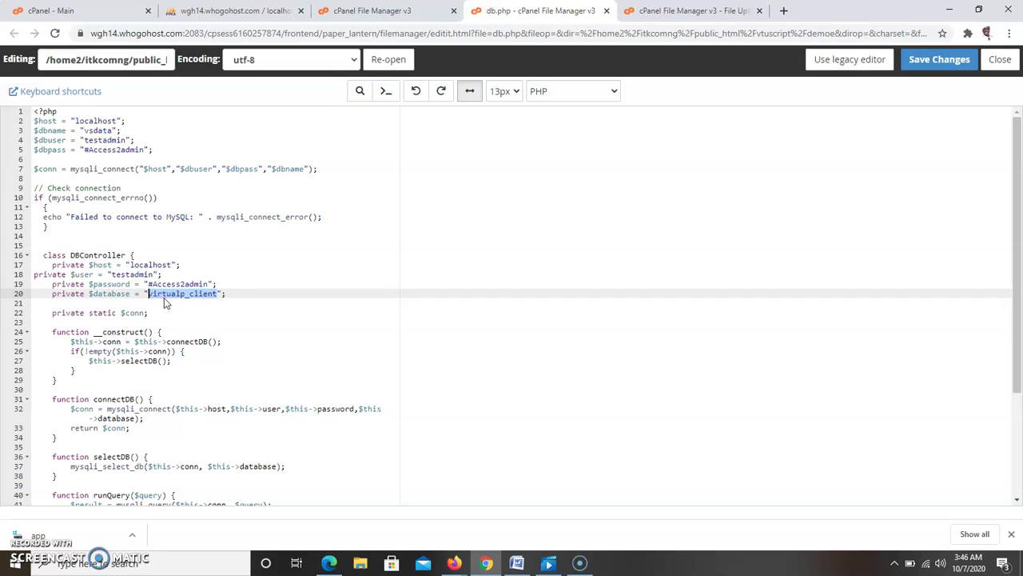
Set the DBController $database on line 20 to vsdata and save db.php
key("BackSpace")
type("da")
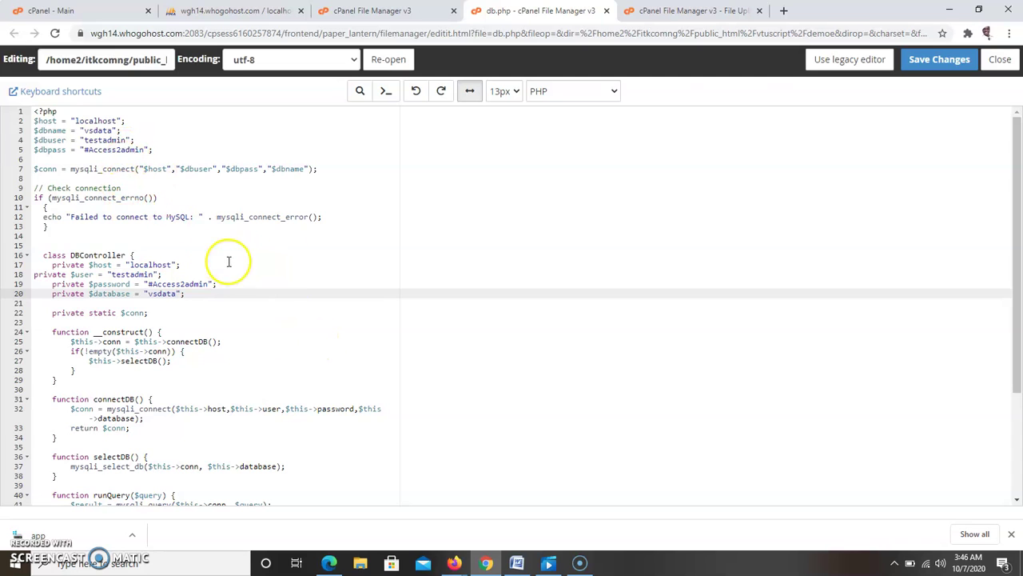
left_click(918, 64)
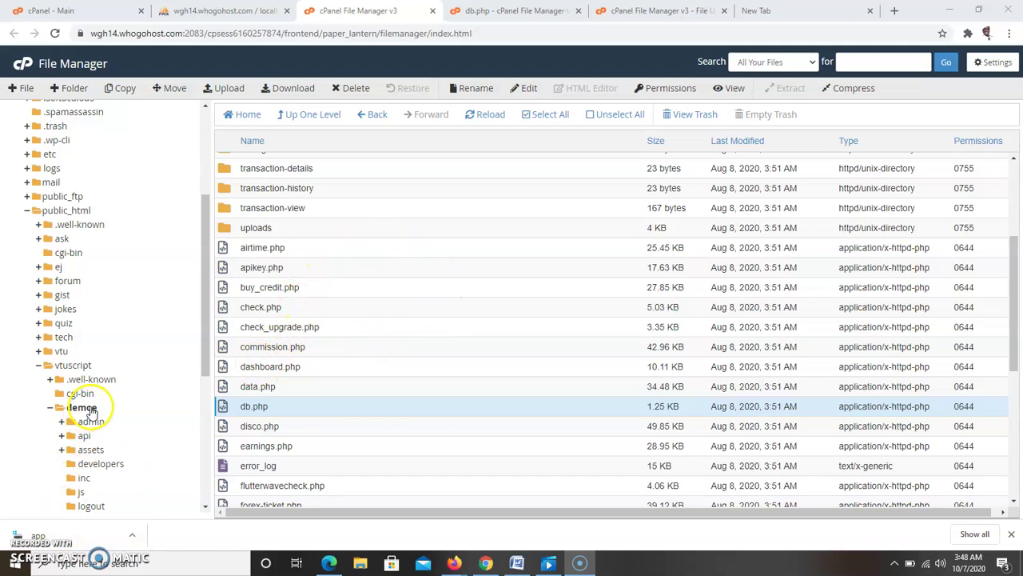
Open the vtuscript folder in the tree to list demoe, wp-admin, wp-content and vs.zip
right_click(90, 410)
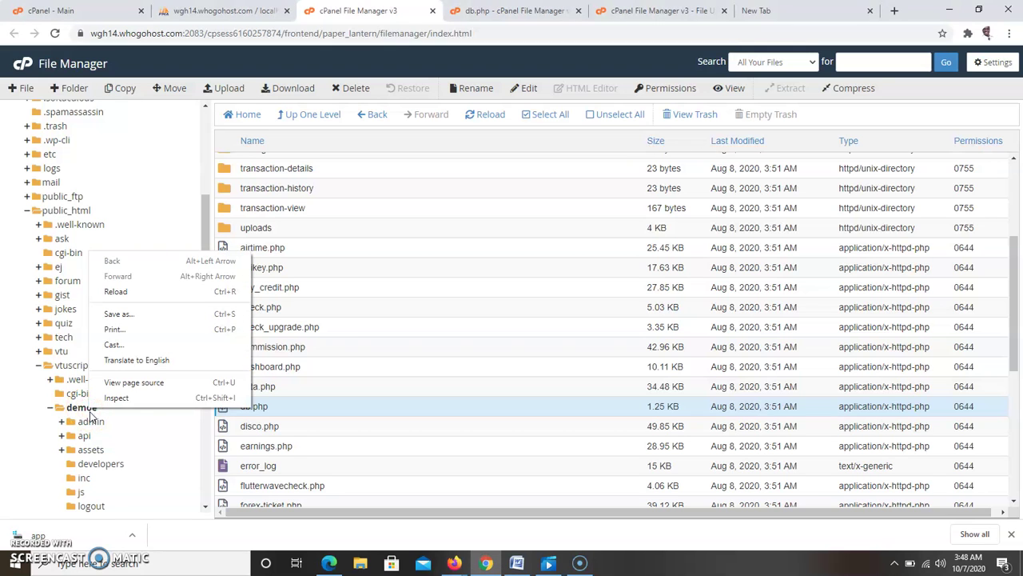
left_click(74, 406)
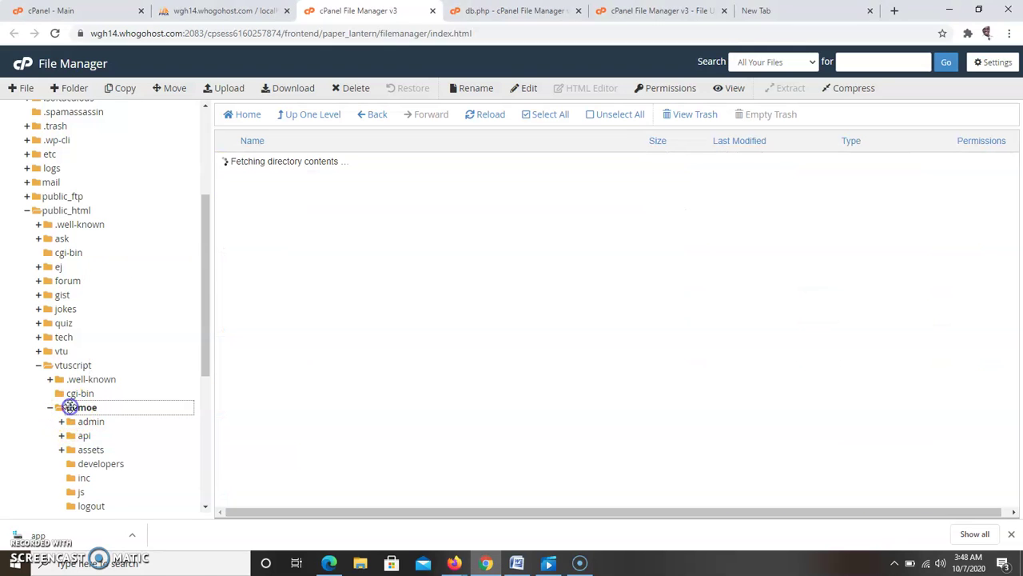
right_click(86, 407)
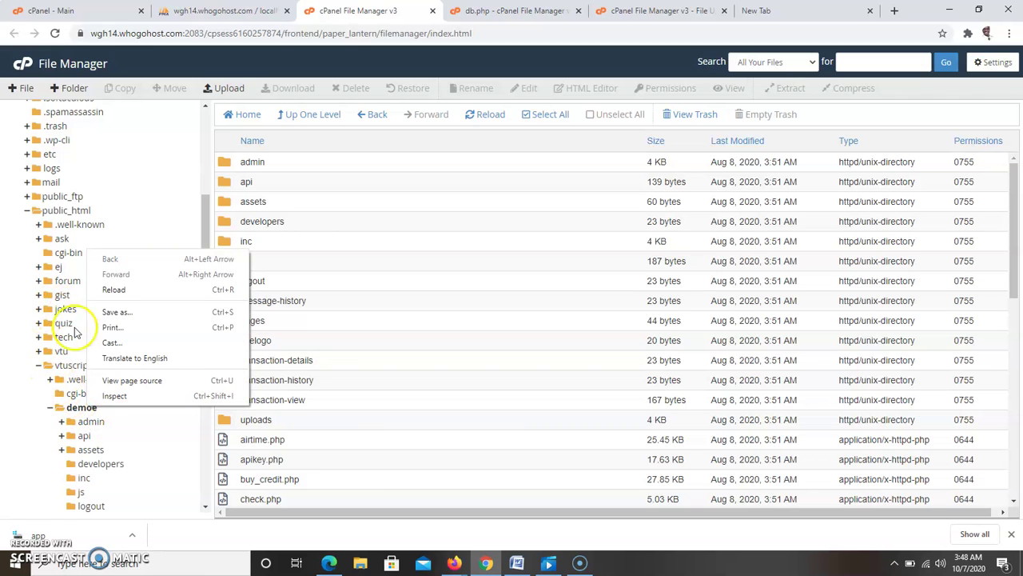
scroll(80, 436, "up", 2)
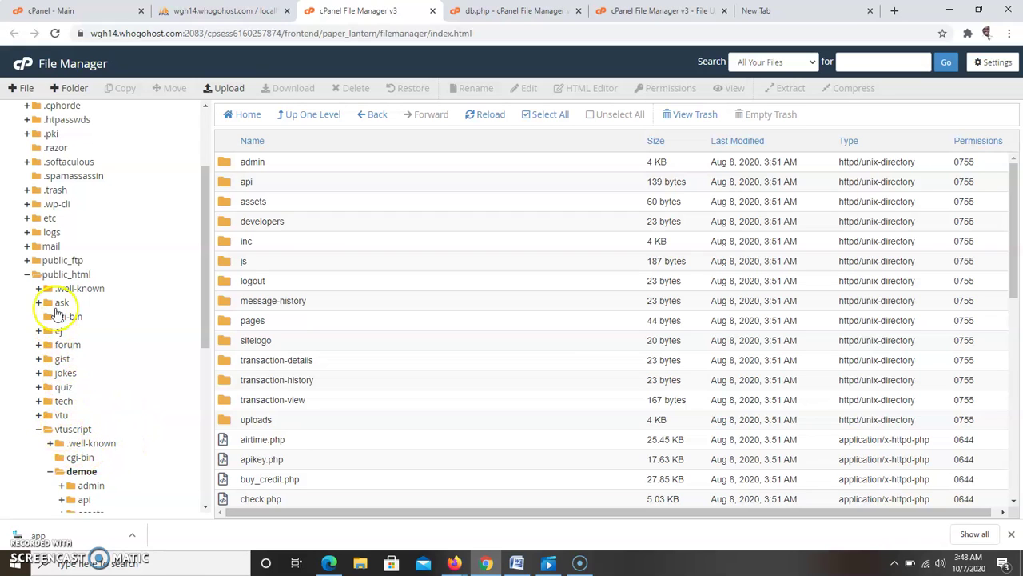
left_click(71, 430)
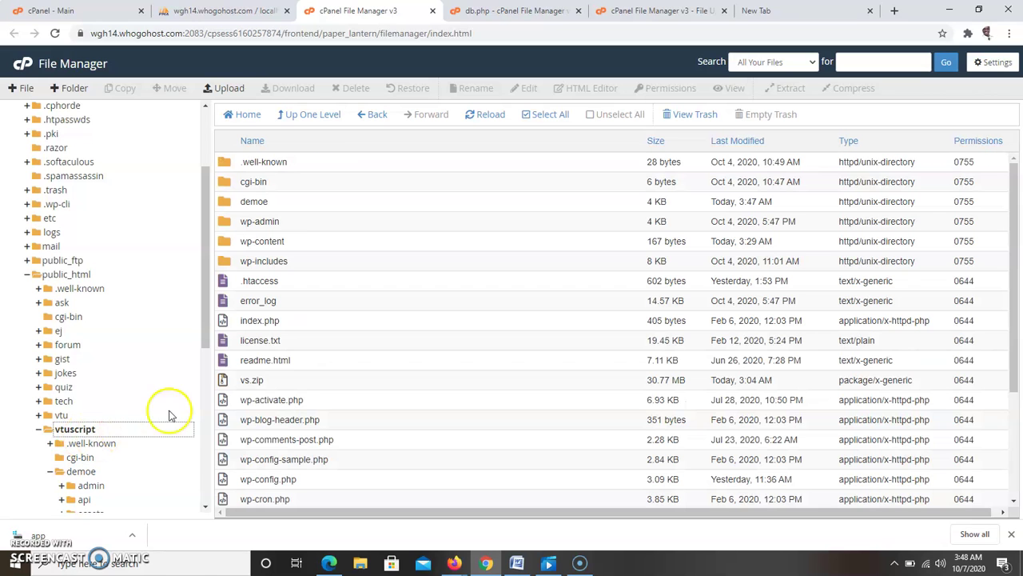
Rename the demoe folder in vtuscript to demo through the Rename dialog
left_click(269, 202)
right_click(272, 206)
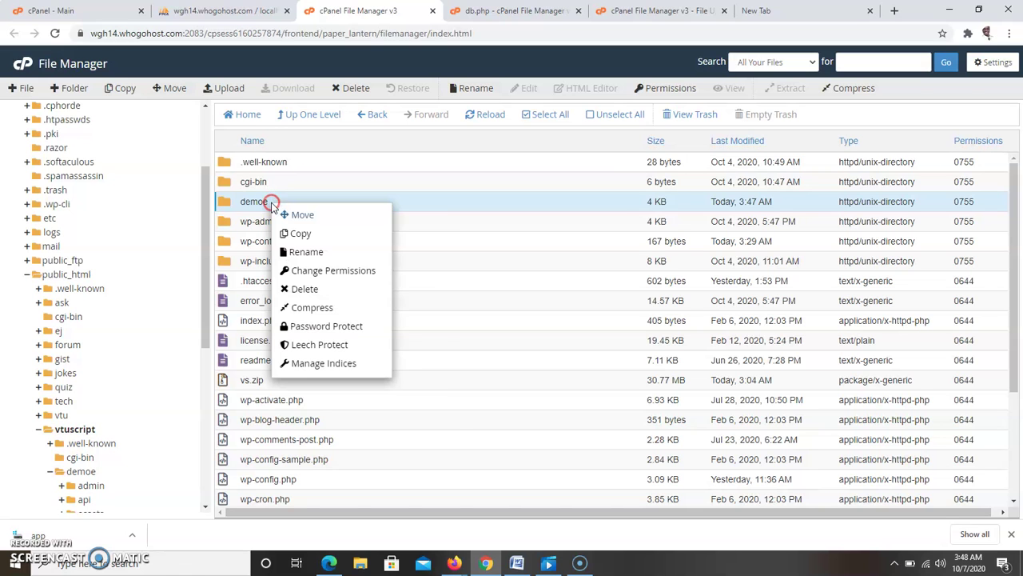
left_click(294, 255)
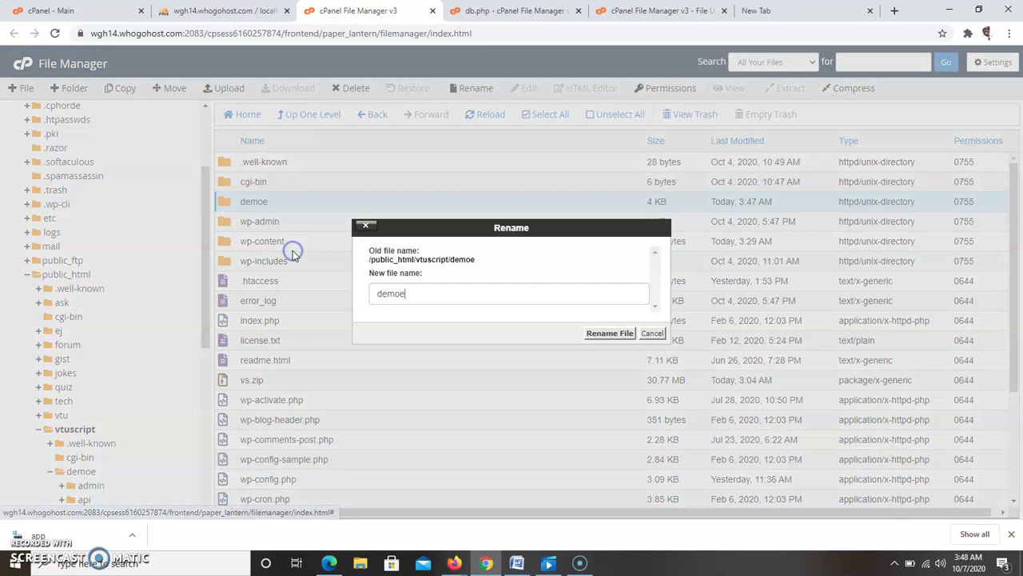
left_click(394, 299)
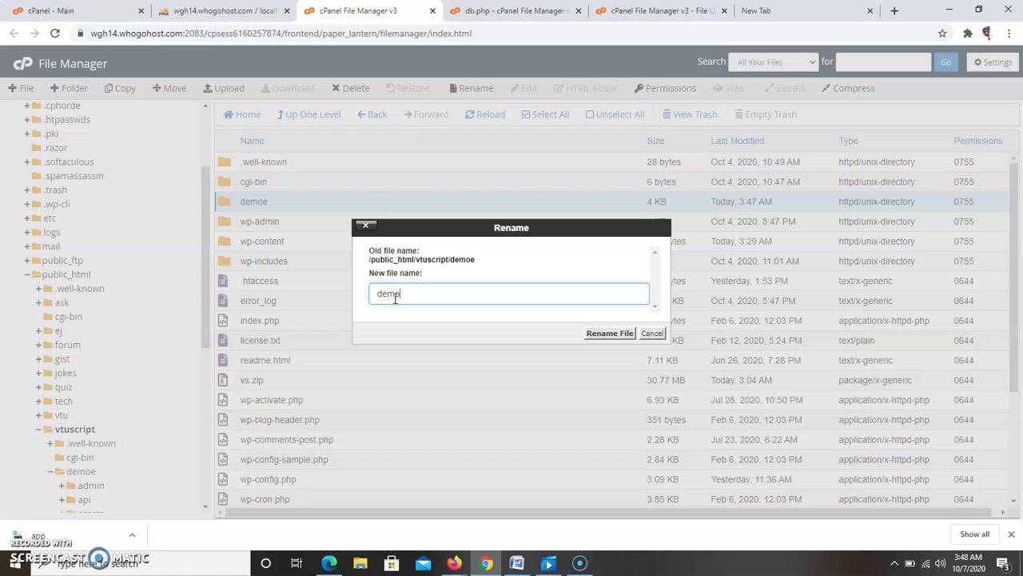
left_click(609, 333)
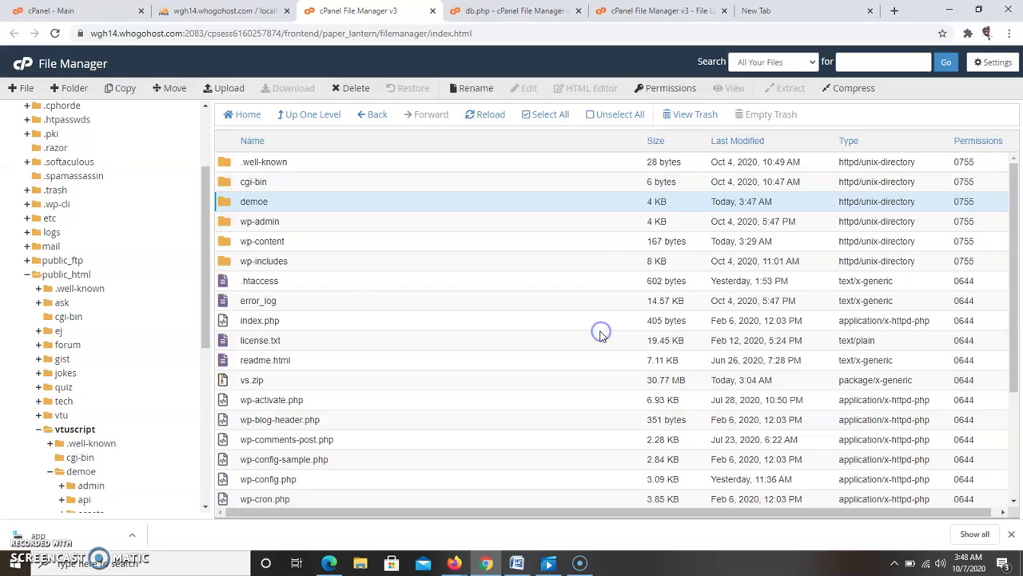